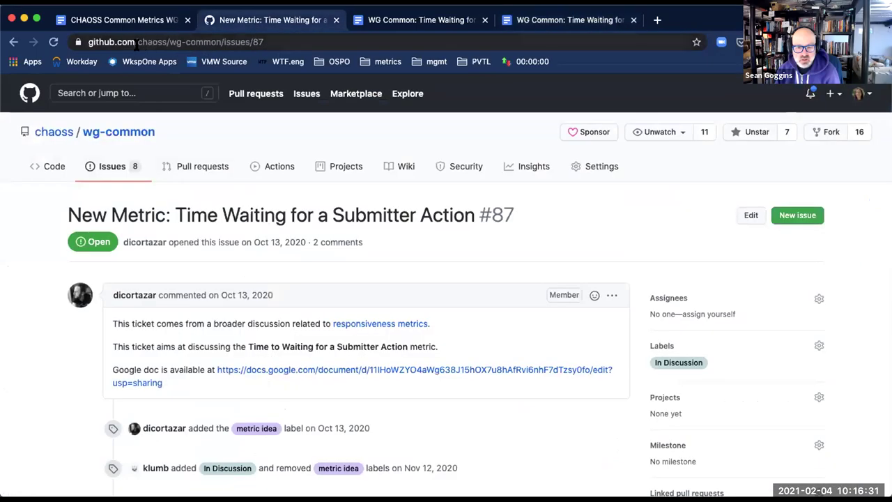
Open the Time to Merge issue from the repository's issue list and view its linked Google Doc.
{"action": "left_click", "coordinate": [13, 42]}
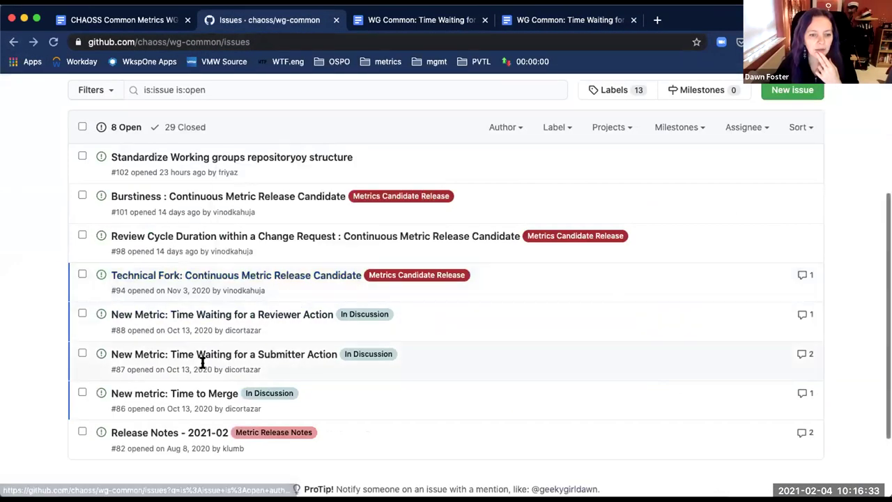
{"action": "left_click", "coordinate": [178, 393]}
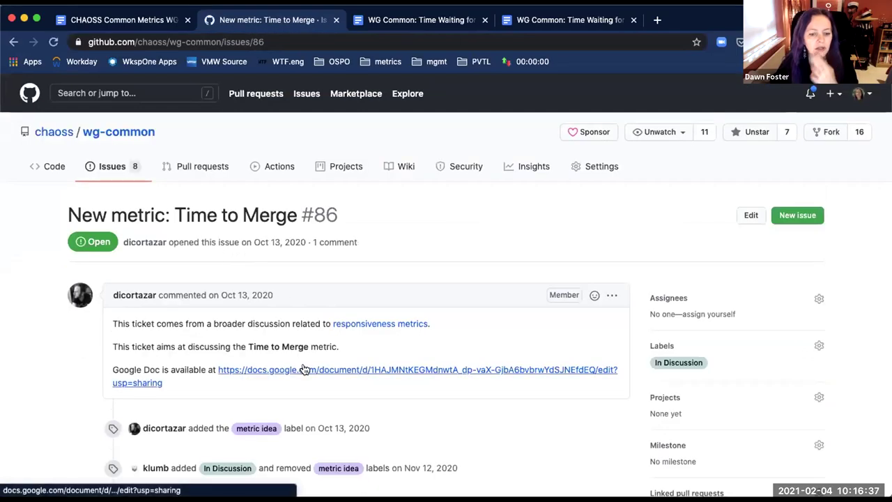
{"action": "left_click", "coordinate": [304, 370], "text": "super"}
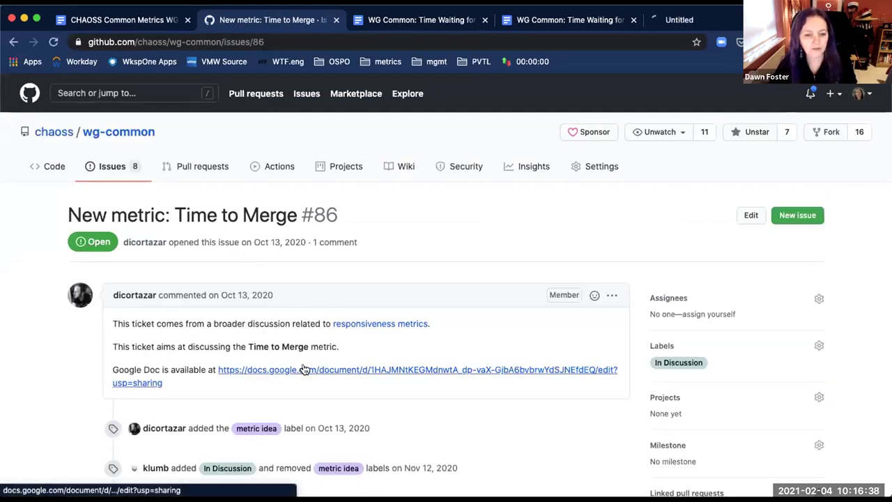
{"action": "left_click", "coordinate": [718, 17]}
{"action": "scroll", "coordinate": [469, 195], "scroll_direction": "down", "scroll_amount": 5}
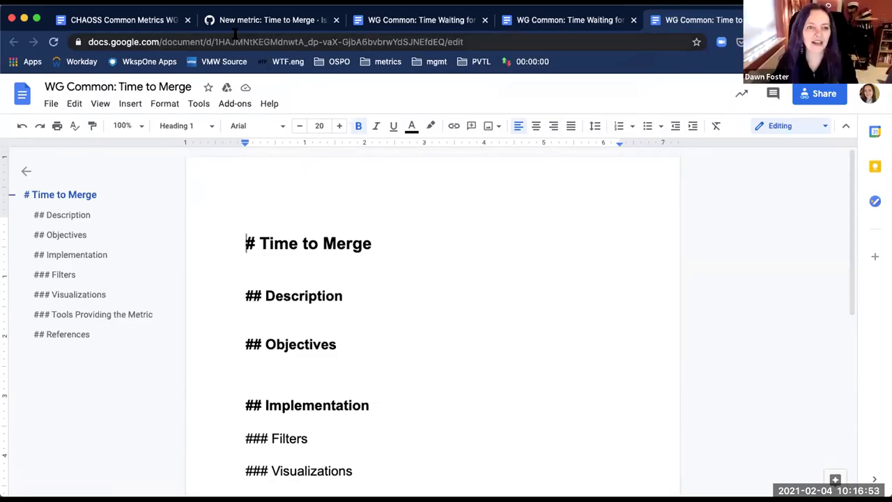
Return to the meeting agenda and open the spreadsheet linked under Progress on Current Metrics.
{"action": "left_click", "coordinate": [129, 22]}
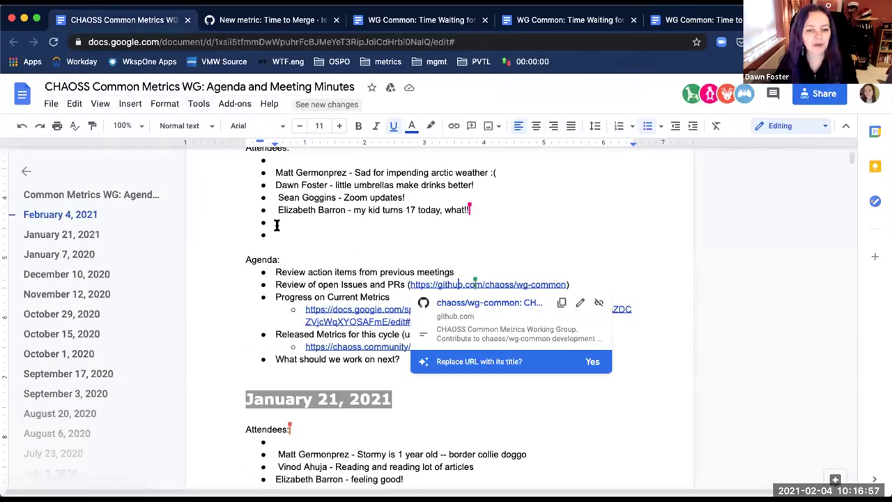
{"action": "left_click", "coordinate": [300, 287]}
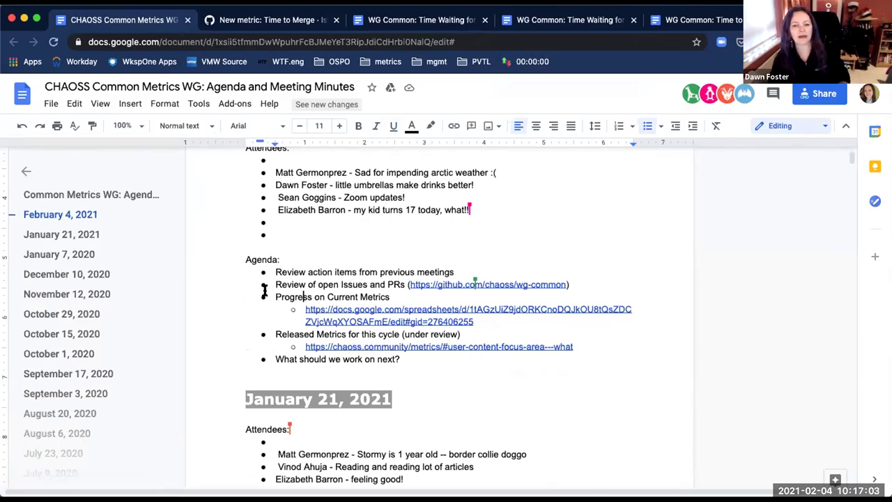
{"action": "left_click", "coordinate": [327, 313]}
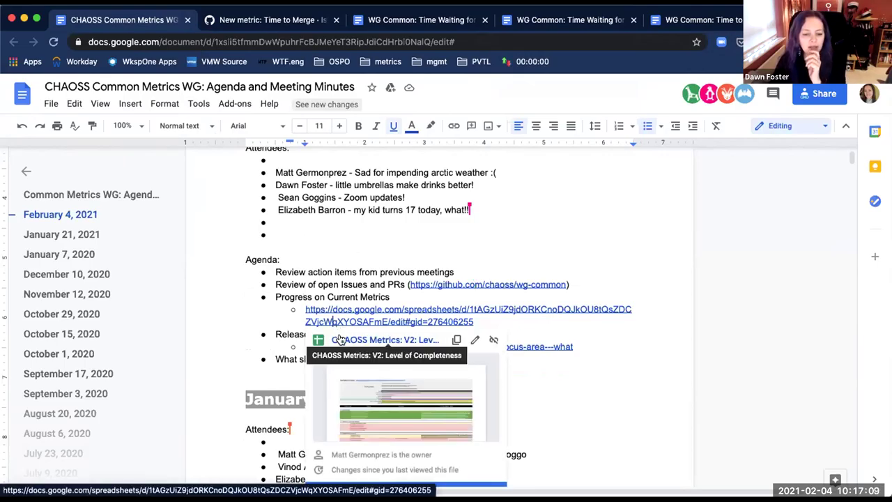
{"action": "left_click", "coordinate": [340, 339]}
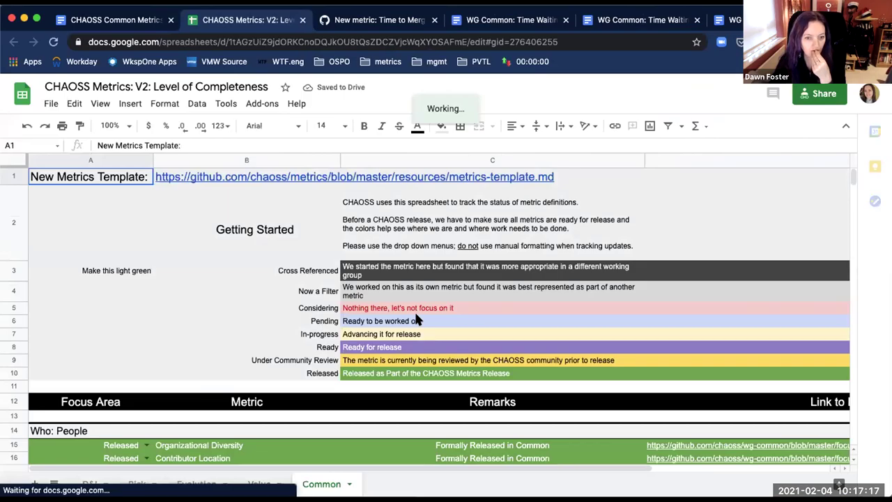
Review the metric statuses and remarks on the Common sheet, including the remark for Time to Merge.
{"action": "scroll", "coordinate": [335, 376], "scroll_direction": "down", "scroll_amount": 5}
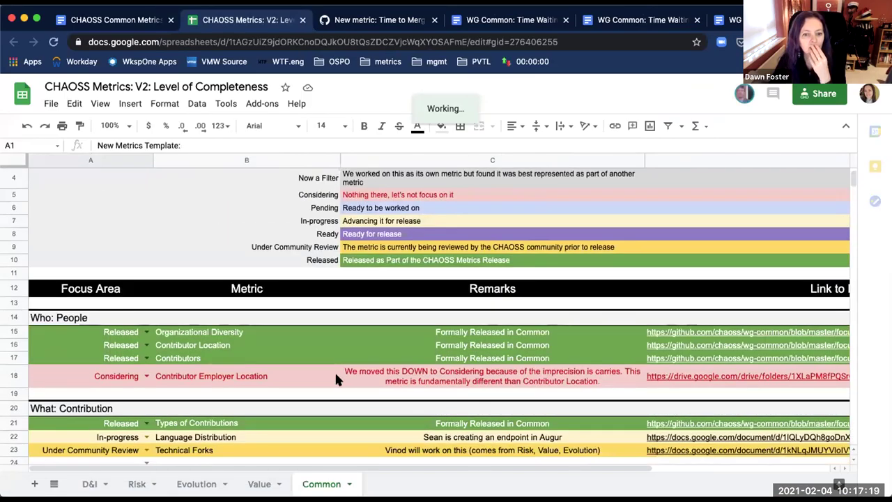
{"action": "scroll", "coordinate": [335, 377], "scroll_direction": "down", "scroll_amount": 4}
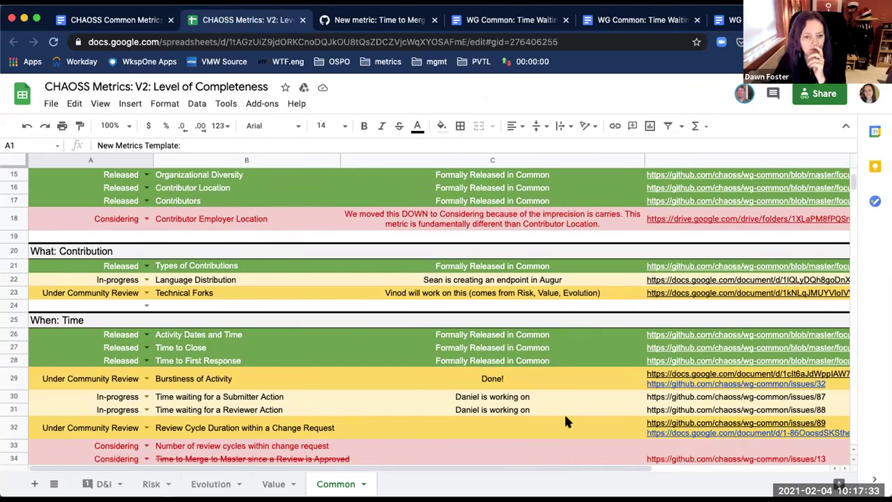
{"action": "scroll", "coordinate": [173, 435], "scroll_direction": "down", "scroll_amount": 1}
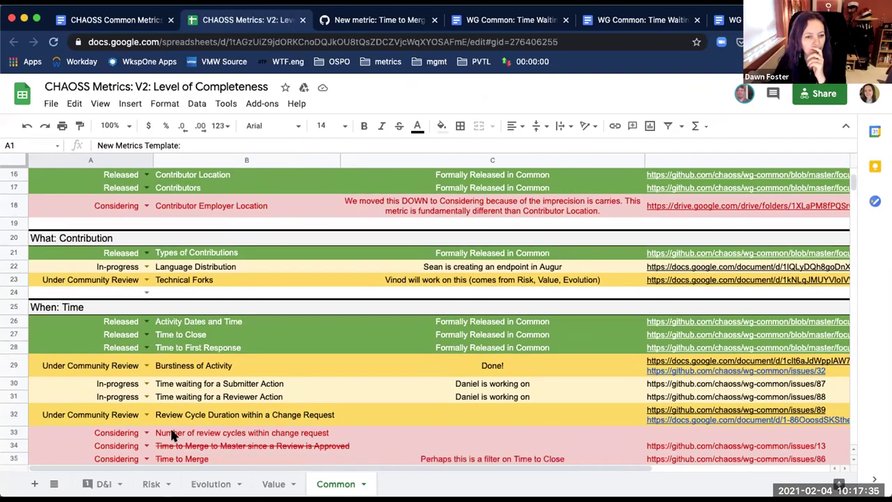
{"action": "scroll", "coordinate": [151, 414], "scroll_direction": "down", "scroll_amount": 5}
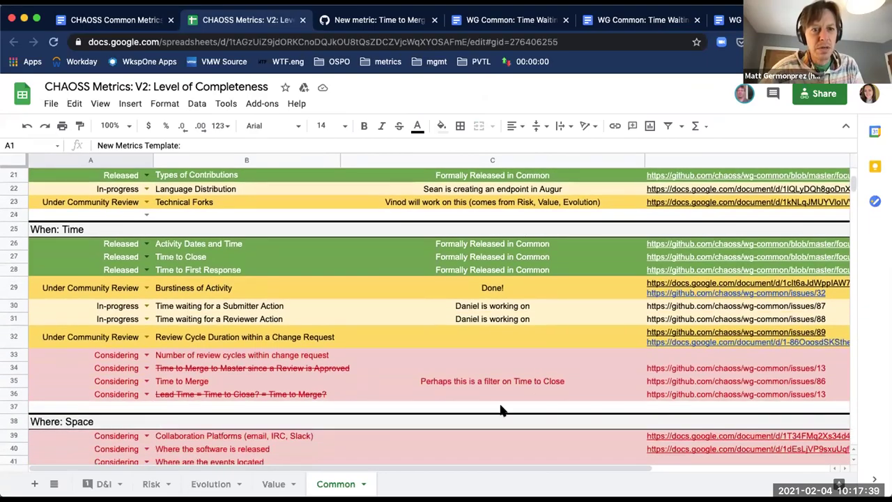
{"action": "left_click", "coordinate": [534, 380]}
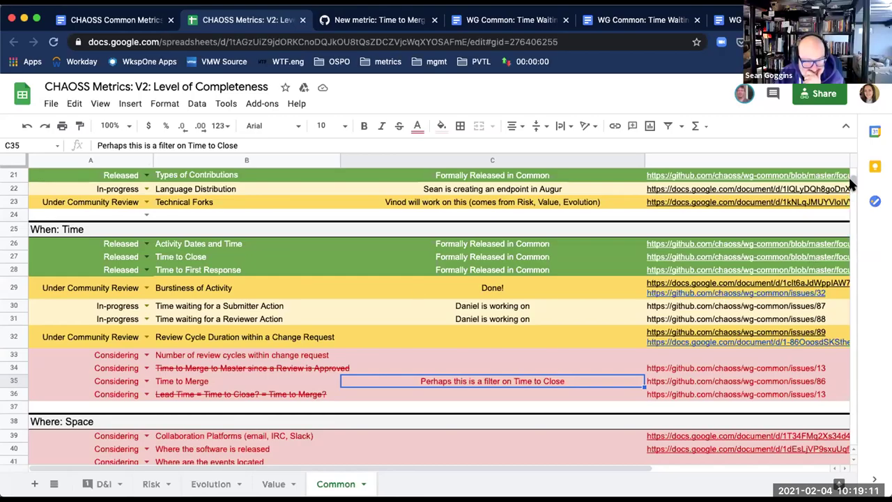
{"action": "left_click_drag", "start_coordinate": [850, 182], "coordinate": [853, 182]}
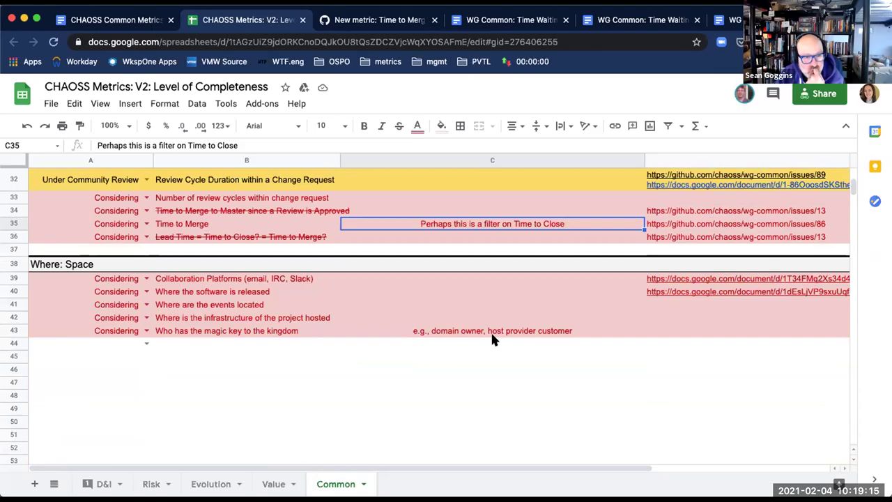
{"action": "scroll", "coordinate": [492, 339], "scroll_direction": "up", "scroll_amount": 15}
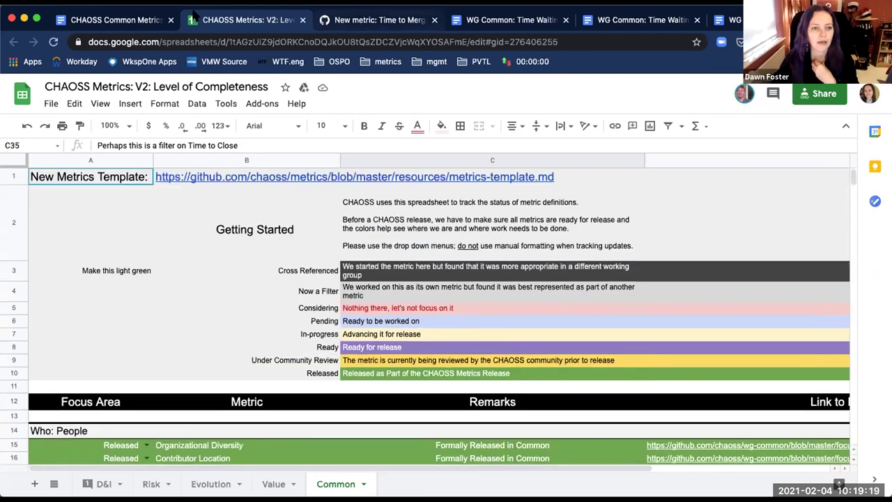
Go back to the meeting agenda and open the web page linked under Released Metrics for this cycle.
{"action": "left_click", "coordinate": [115, 19]}
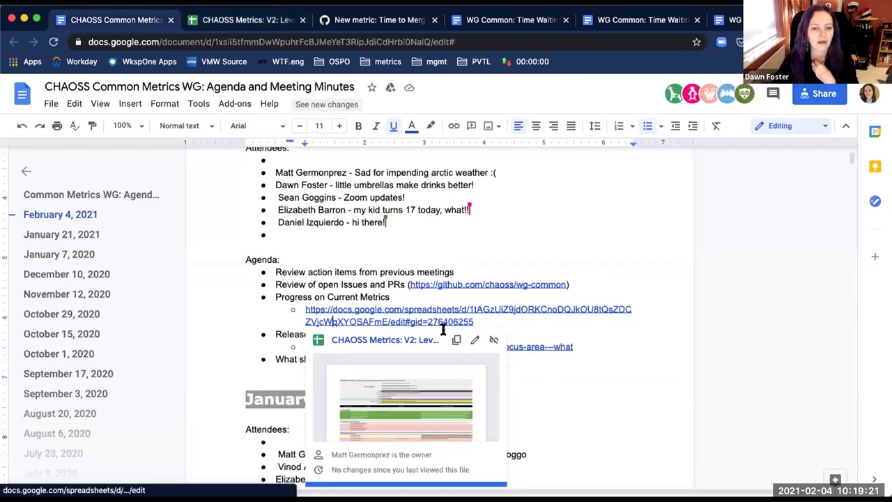
{"action": "left_click", "coordinate": [460, 252]}
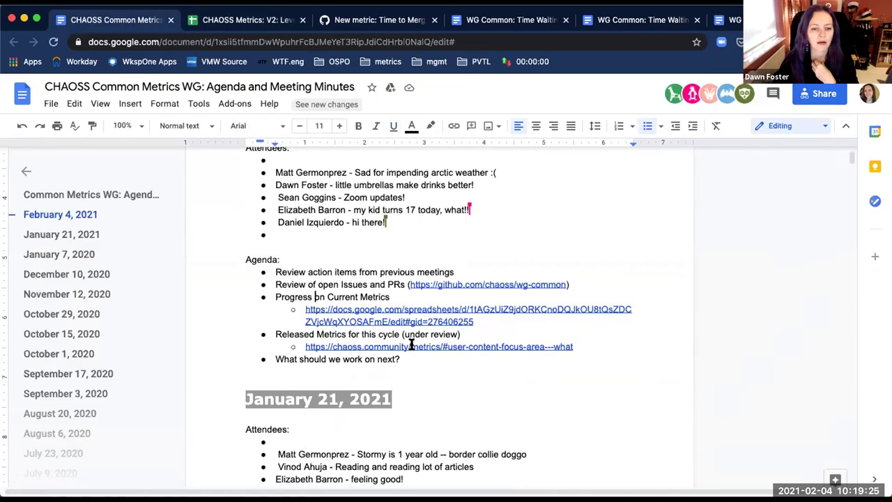
{"action": "left_click", "coordinate": [461, 343]}
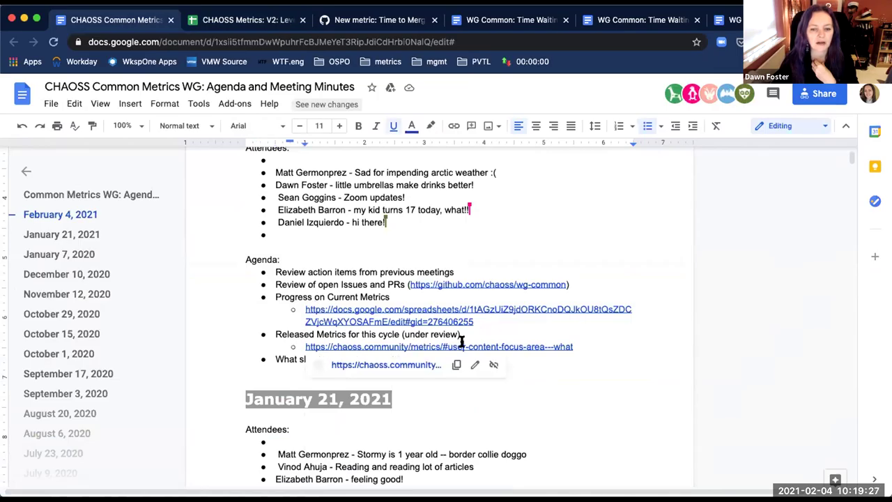
{"action": "left_click", "coordinate": [399, 366]}
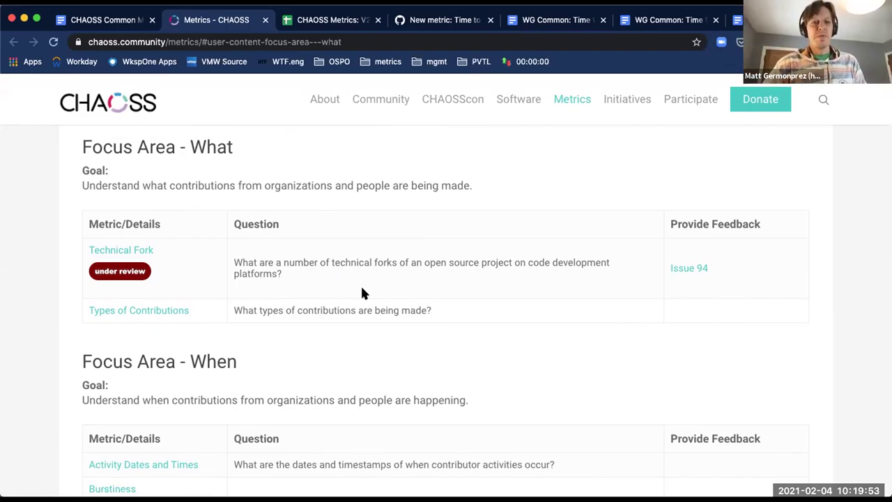
Examine the metrics under review in the What and When focus areas, and close the page.
{"action": "scroll", "coordinate": [361, 293], "scroll_direction": "down", "scroll_amount": 2}
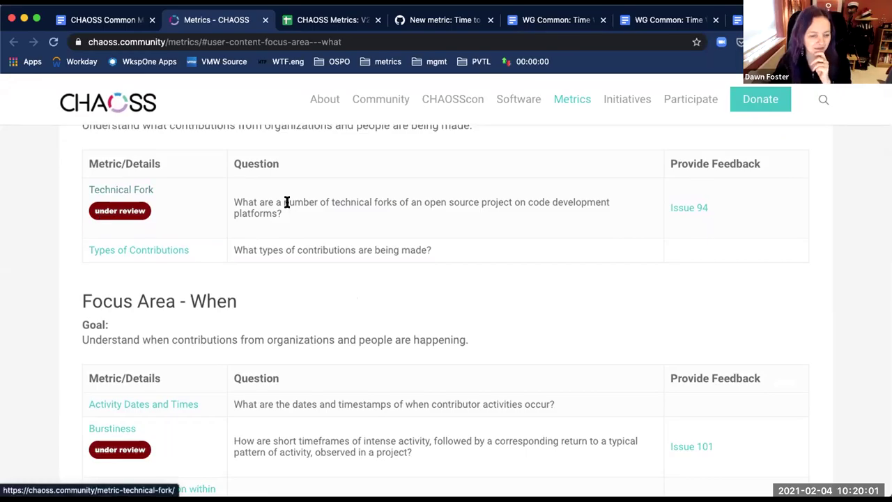
{"action": "scroll", "coordinate": [385, 296], "scroll_direction": "down", "scroll_amount": 4}
{"action": "scroll", "coordinate": [384, 295], "scroll_direction": "down", "scroll_amount": 6}
{"action": "scroll", "coordinate": [385, 295], "scroll_direction": "up", "scroll_amount": 5}
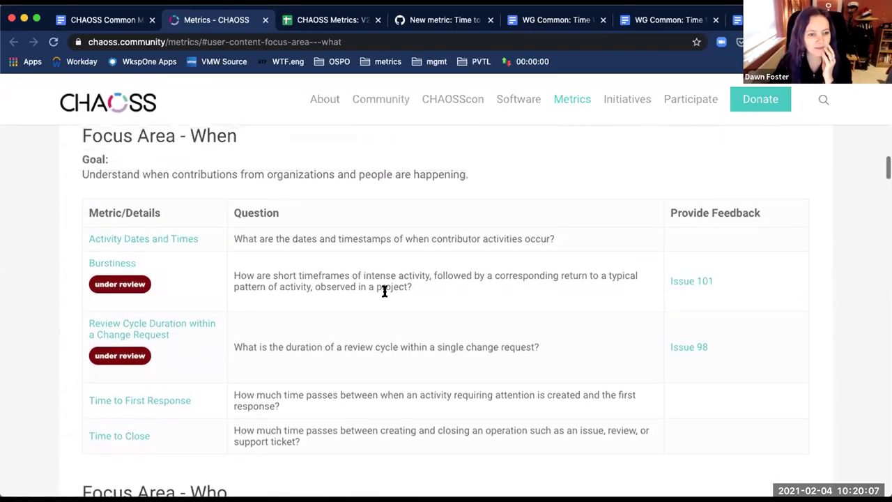
{"action": "scroll", "coordinate": [384, 291], "scroll_direction": "up", "scroll_amount": 2}
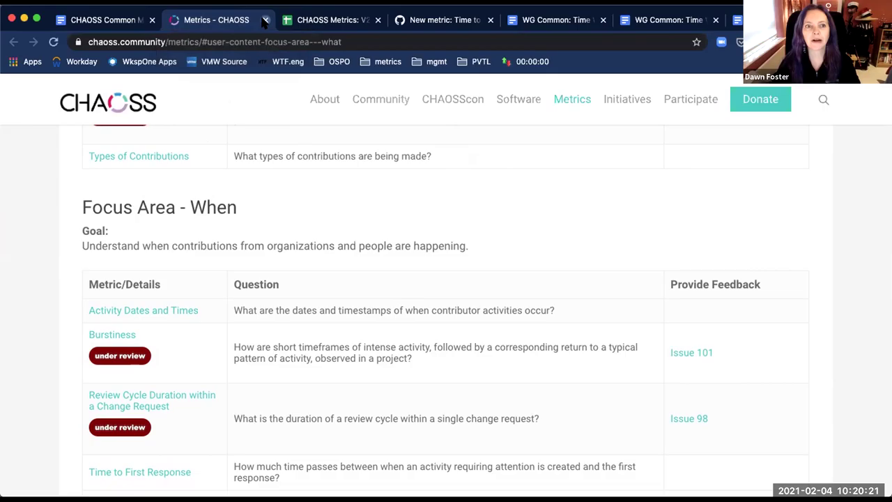
{"action": "key", "text": "super+w"}
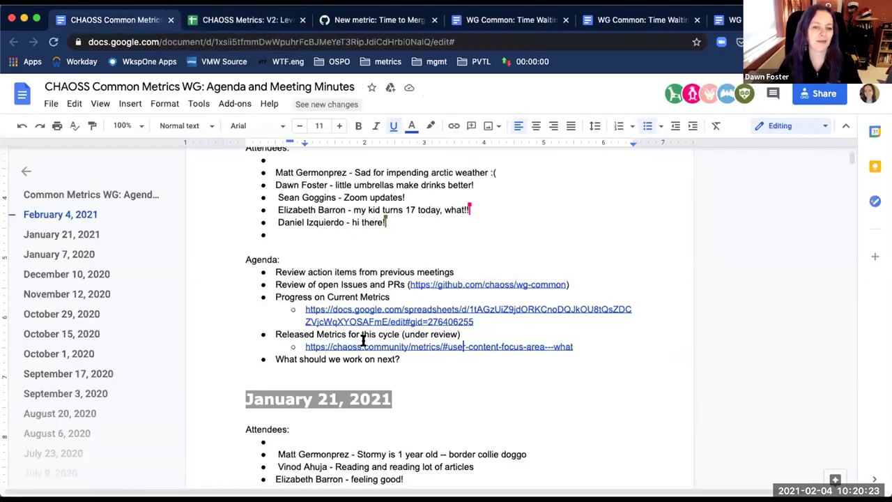
Add an empty sub-bullet under "What should we work on next?" in the February 4, 2021 agenda.
{"action": "left_click", "coordinate": [409, 352]}
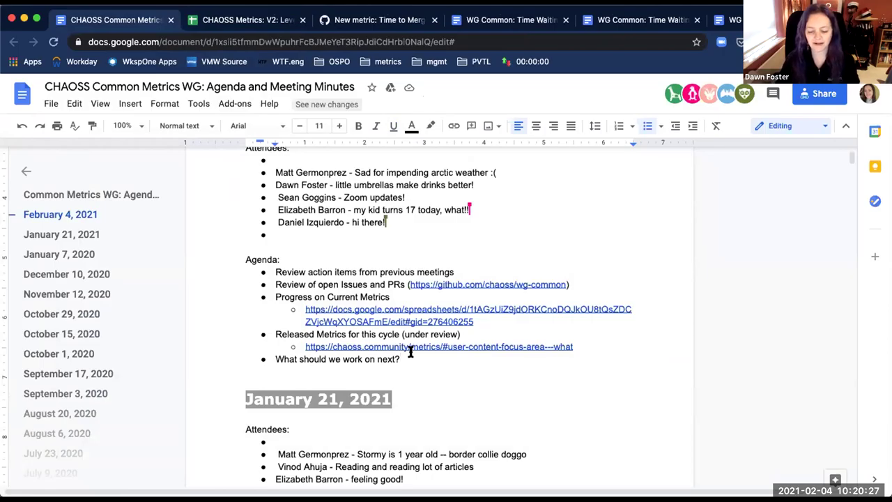
{"action": "key", "text": "Return"}
{"action": "key", "text": "Tab"}
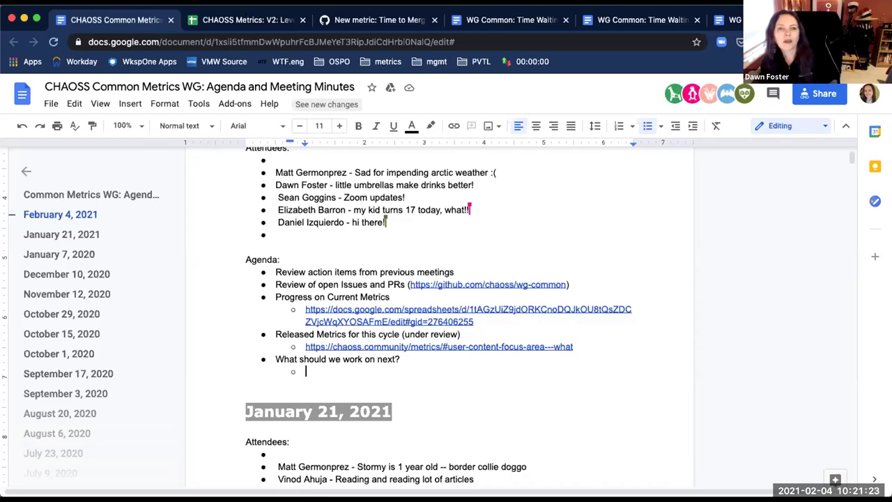
Switch to the metrics spreadsheet and review the candidate metrics under When: Time and Where: Space.
{"action": "left_click", "coordinate": [237, 20]}
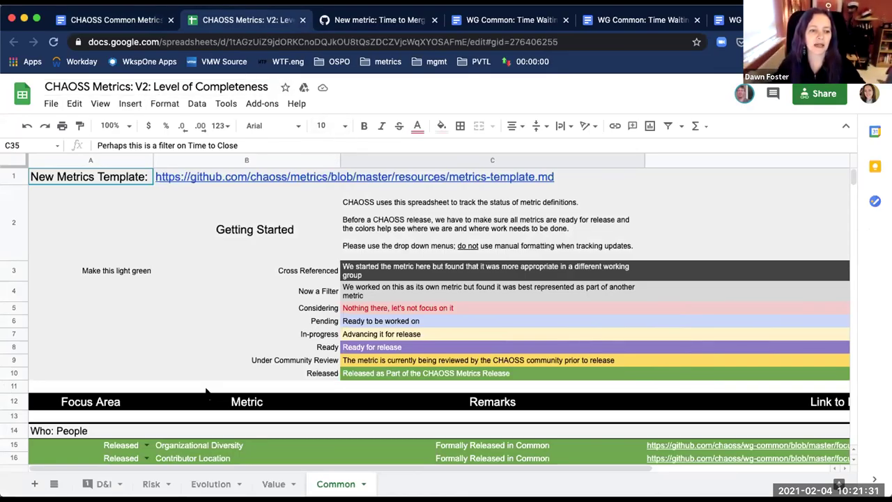
{"action": "scroll", "coordinate": [207, 393], "scroll_direction": "down", "scroll_amount": 5}
{"action": "scroll", "coordinate": [206, 394], "scroll_direction": "down", "scroll_amount": 3}
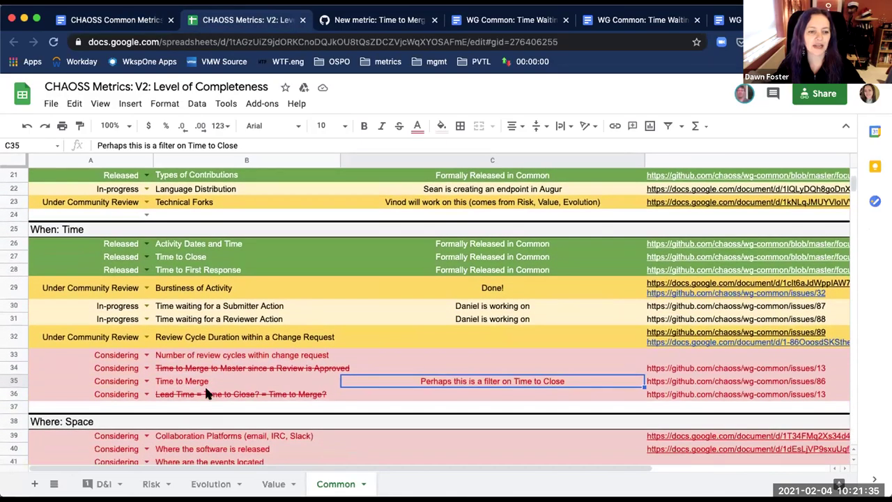
{"action": "scroll", "coordinate": [206, 394], "scroll_direction": "down", "scroll_amount": 1}
{"action": "scroll", "coordinate": [206, 394], "scroll_direction": "down", "scroll_amount": 1}
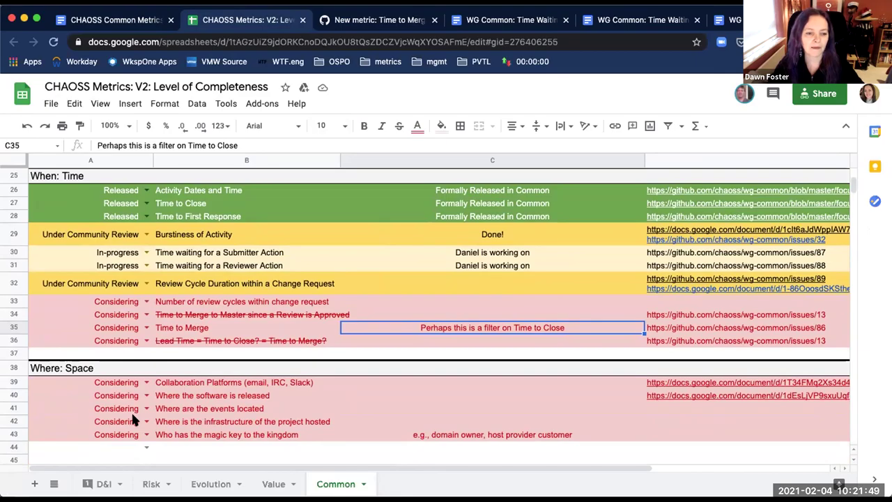
Open the document linked for the Collaboration Platforms metric in row 39 and look through its content.
{"action": "left_click", "coordinate": [701, 383]}
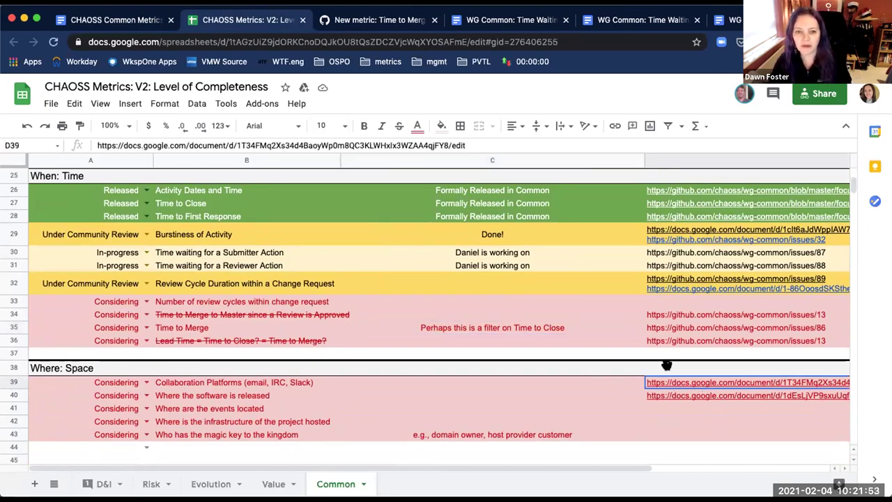
{"action": "left_click", "coordinate": [598, 395]}
{"action": "left_click", "coordinate": [700, 383]}
{"action": "scroll", "coordinate": [375, 222], "scroll_direction": "right", "scroll_amount": 5}
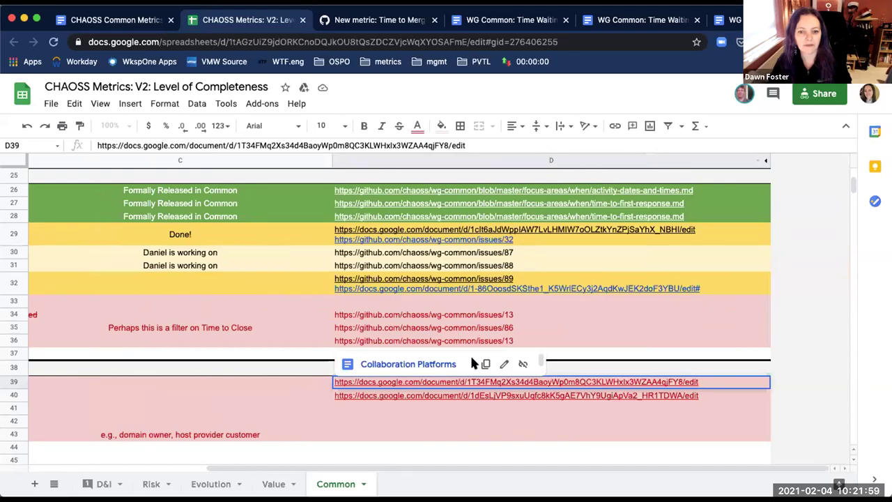
{"action": "left_click", "coordinate": [436, 363]}
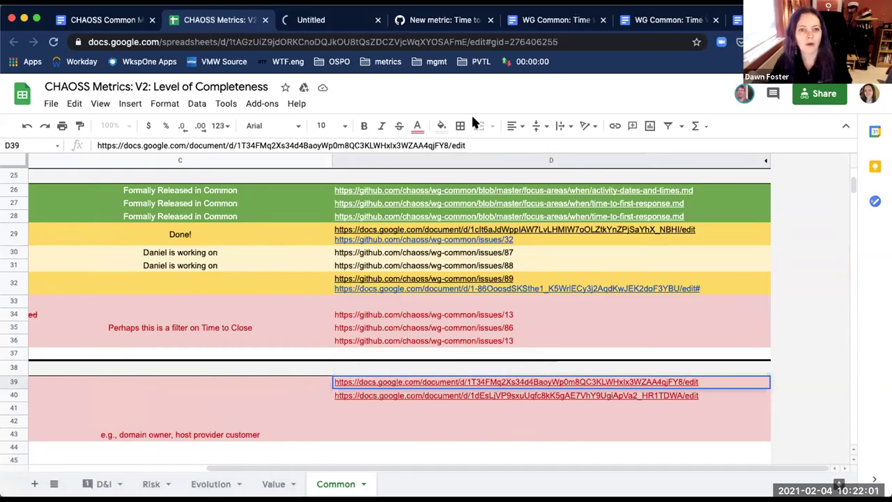
{"action": "left_click", "coordinate": [328, 19]}
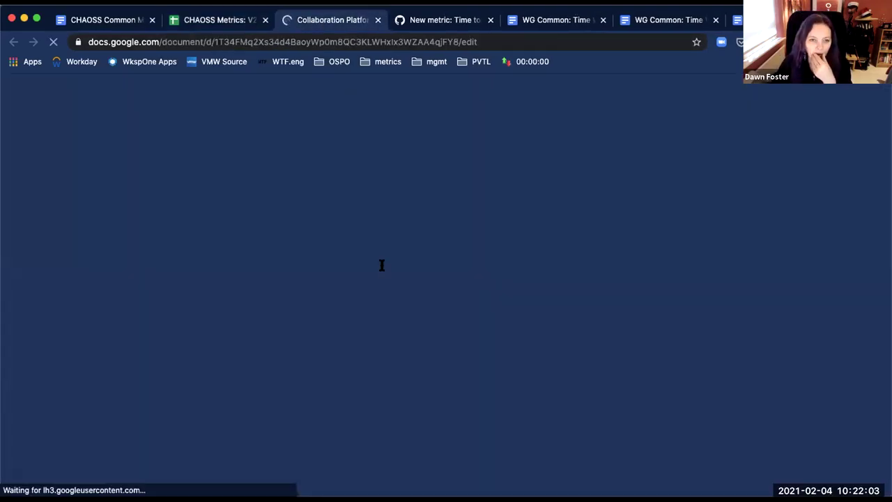
{"action": "scroll", "coordinate": [464, 335], "scroll_direction": "down", "scroll_amount": 5}
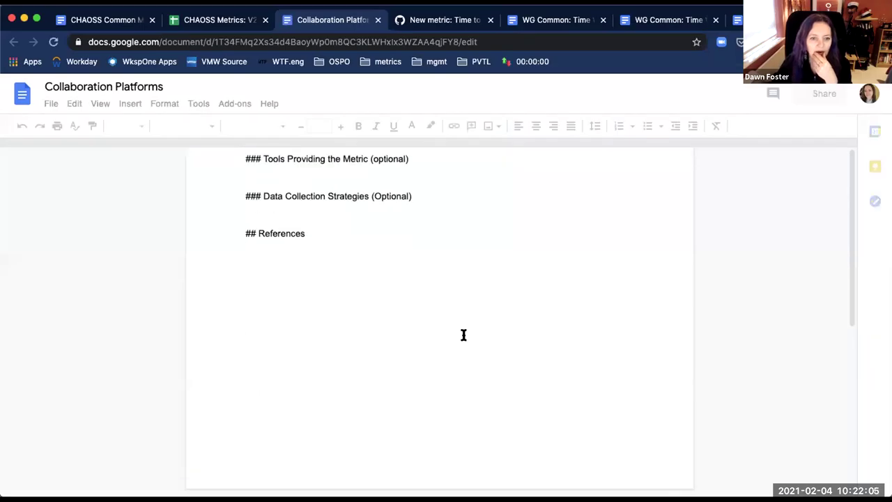
Open the document linked in row 40 of the metrics spreadsheet, look through its template, and return to the Where: Space metric names.
{"action": "left_click", "coordinate": [223, 21]}
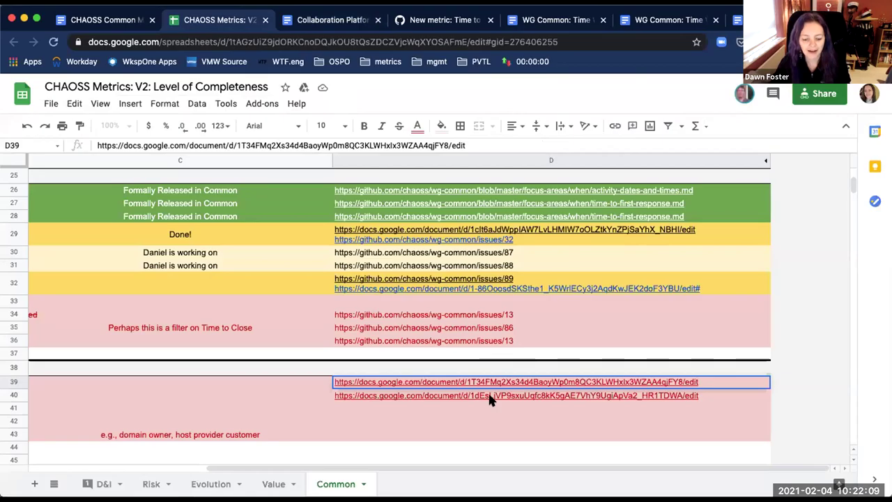
{"action": "left_click", "coordinate": [491, 397], "text": "shift"}
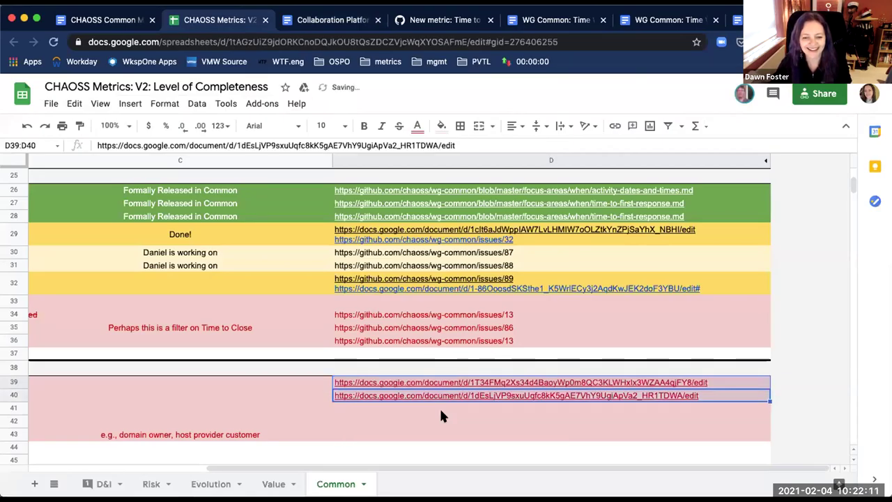
{"action": "left_click", "coordinate": [491, 396]}
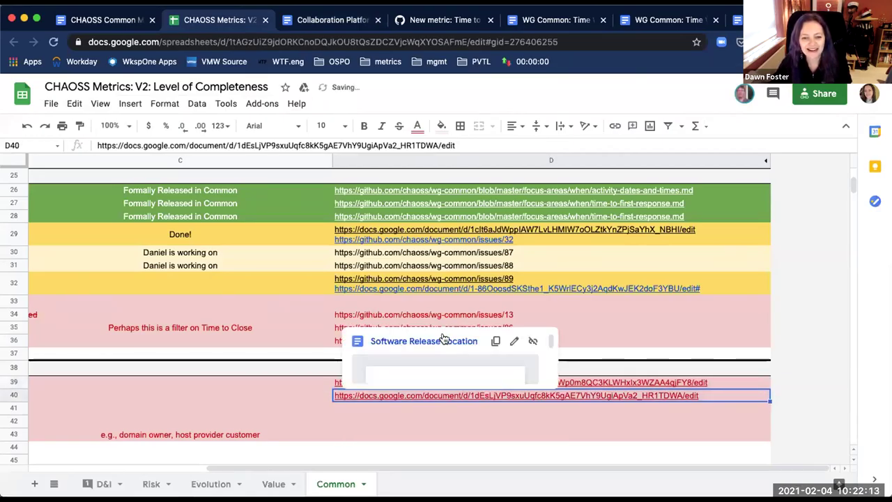
{"action": "left_click", "coordinate": [444, 340]}
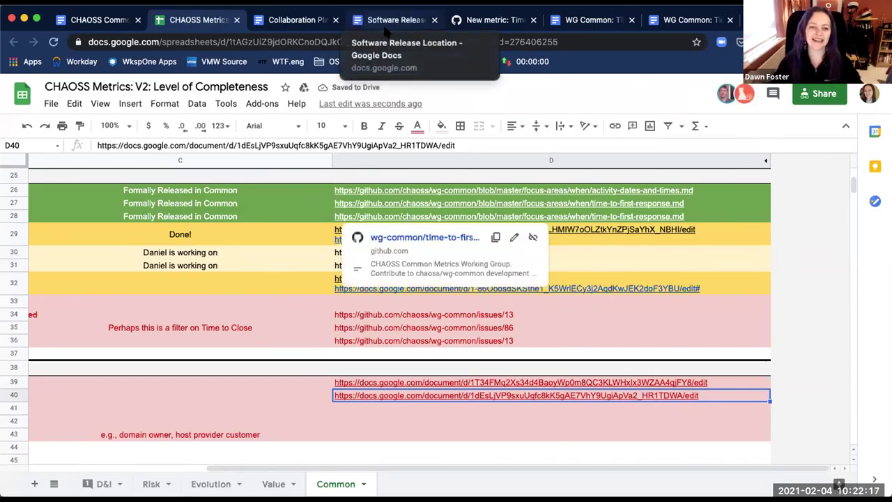
{"action": "left_click", "coordinate": [386, 27]}
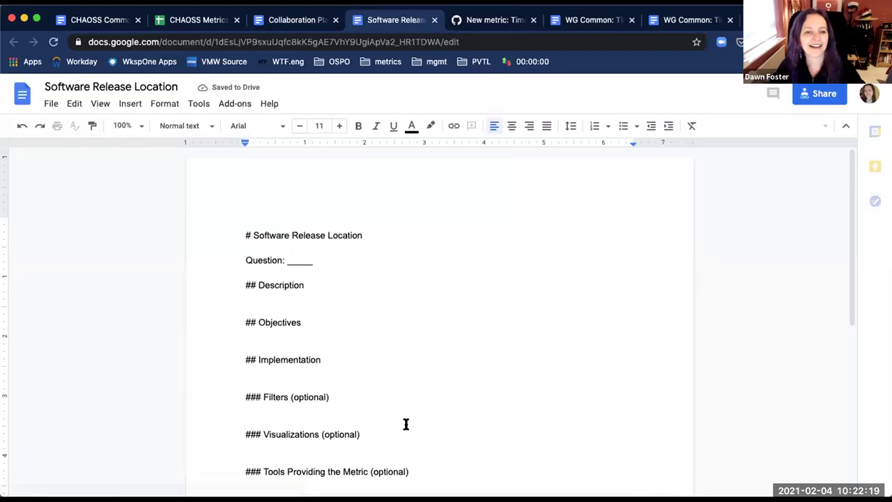
{"action": "scroll", "coordinate": [406, 424], "scroll_direction": "down", "scroll_amount": 3}
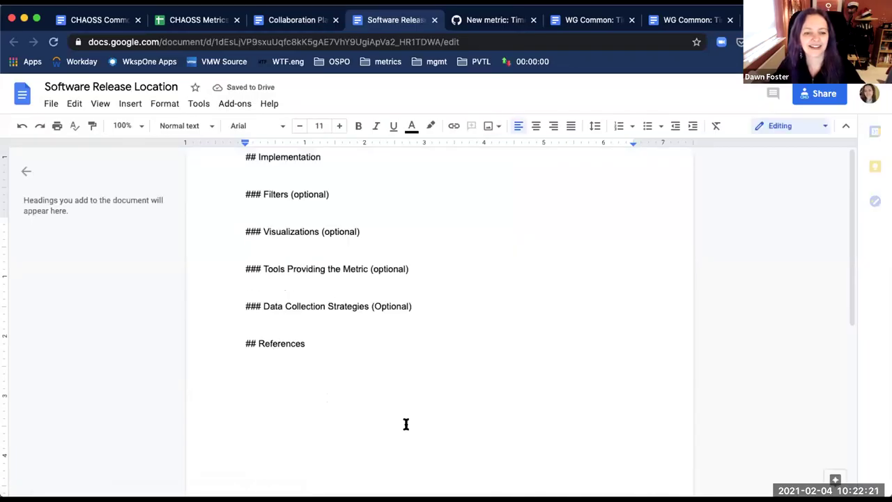
{"action": "scroll", "coordinate": [406, 424], "scroll_direction": "down", "scroll_amount": 3}
{"action": "scroll", "coordinate": [406, 424], "scroll_direction": "up", "scroll_amount": 10}
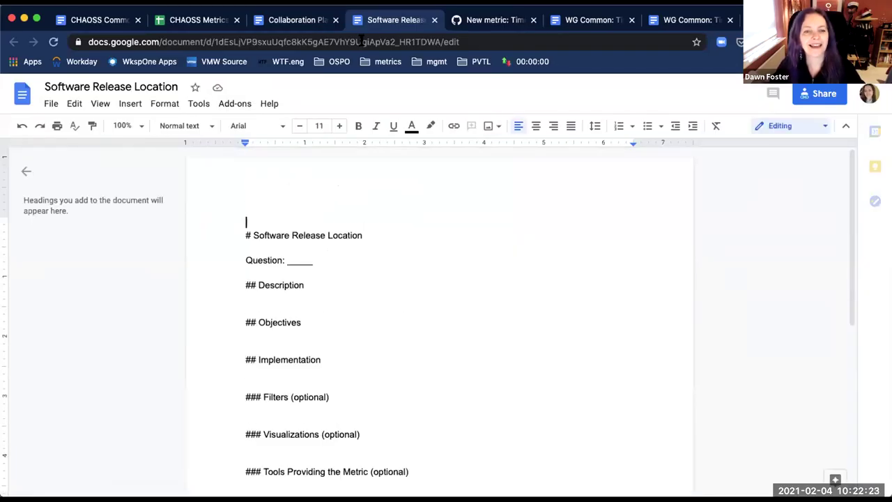
{"action": "left_click", "coordinate": [199, 20]}
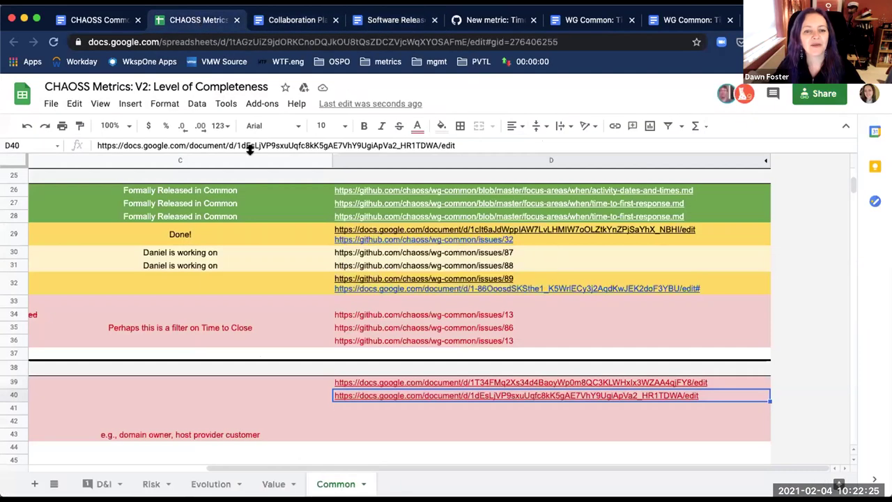
{"action": "scroll", "coordinate": [290, 349], "scroll_direction": "left", "scroll_amount": 5}
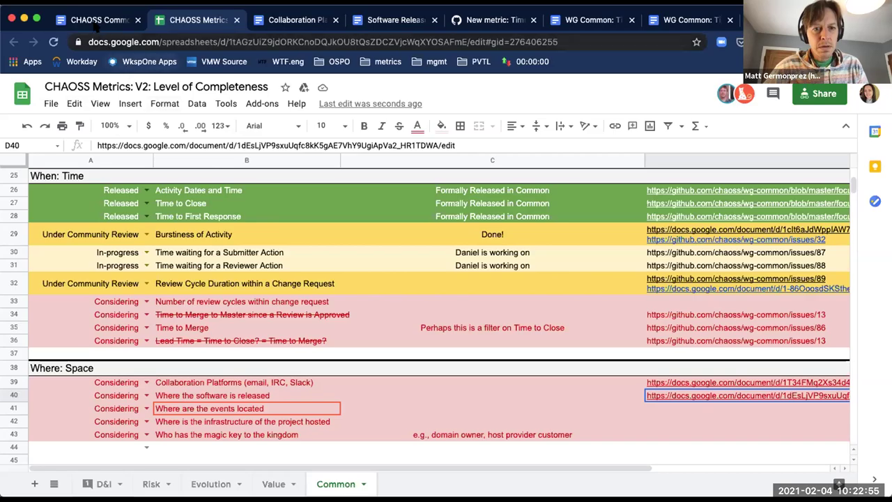
Under "What should we work on next?" in the agenda, enter "Space: Event location" with the assigned member "to template it out." and start another sub-bullet.
{"action": "left_click", "coordinate": [95, 21]}
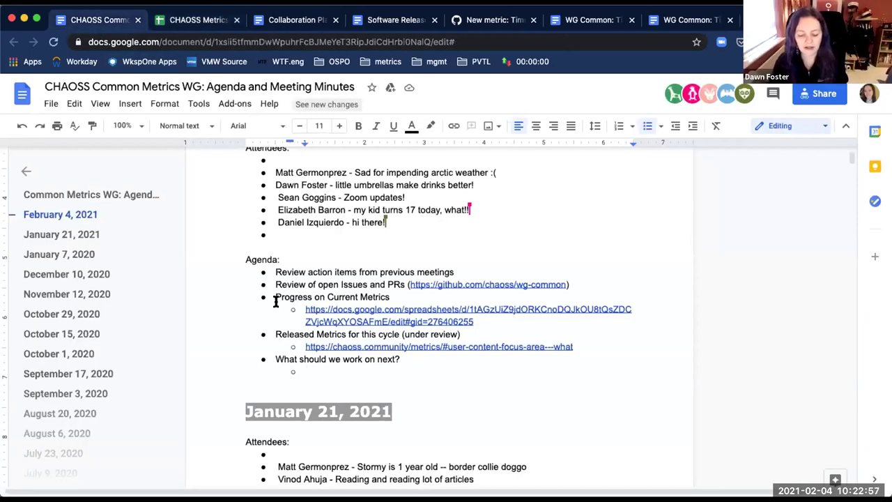
{"action": "type", "text": "Space: "}
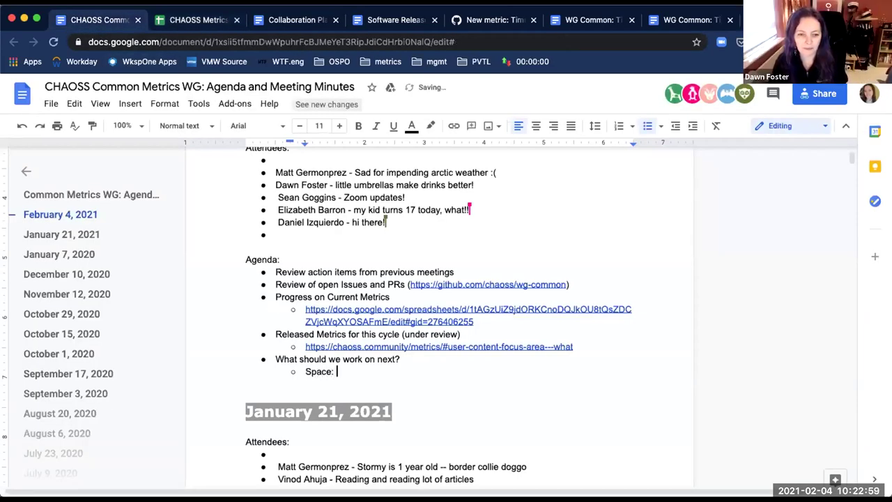
{"action": "type", "text": "Event loca"}
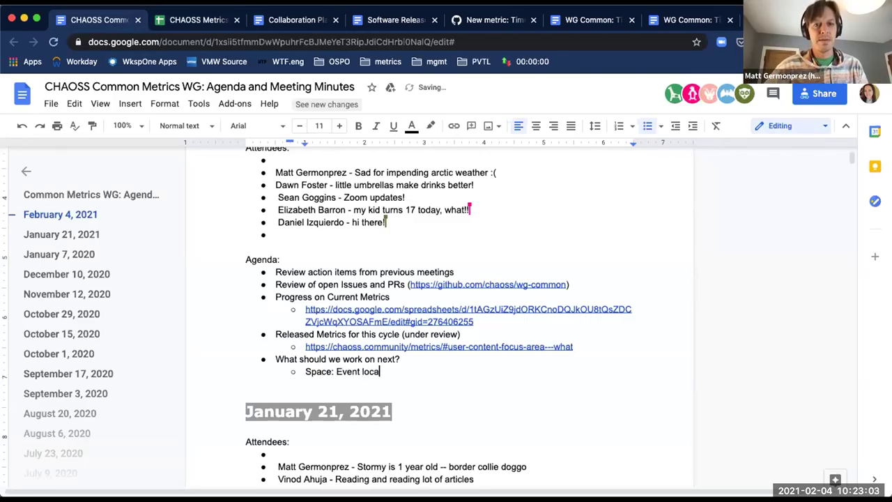
{"action": "type", "text": "tion - Matt "}
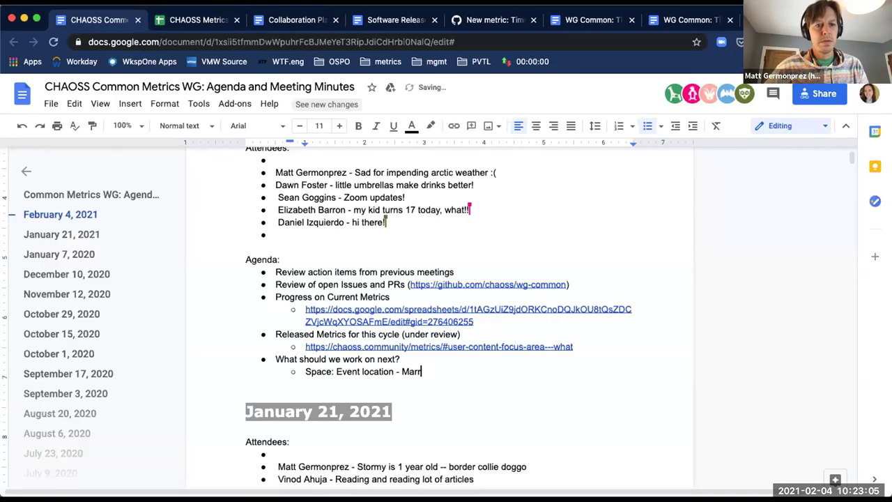
{"action": "type", "text": "G. "}
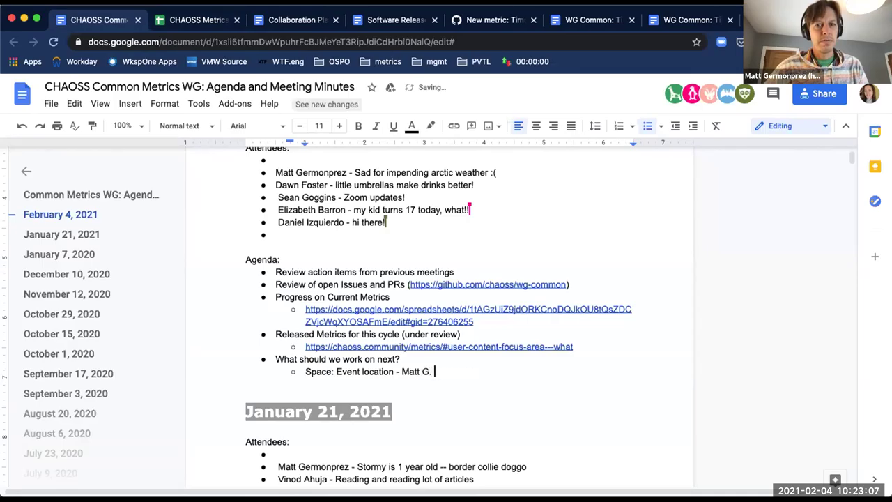
{"action": "type", "text": "to template i"}
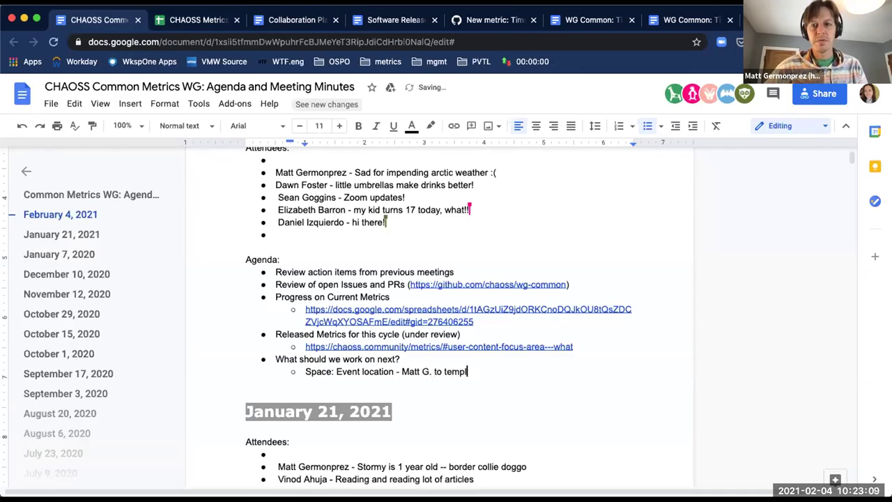
{"action": "type", "text": "out."}
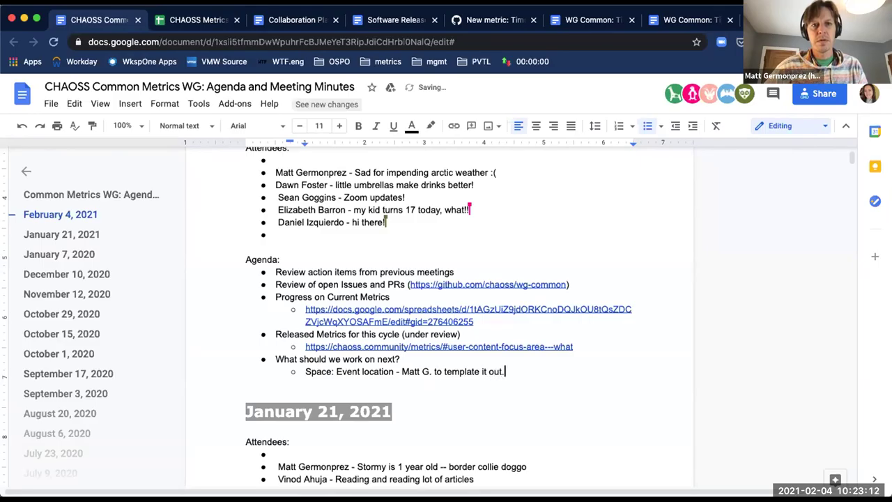
{"action": "key", "text": "Return"}
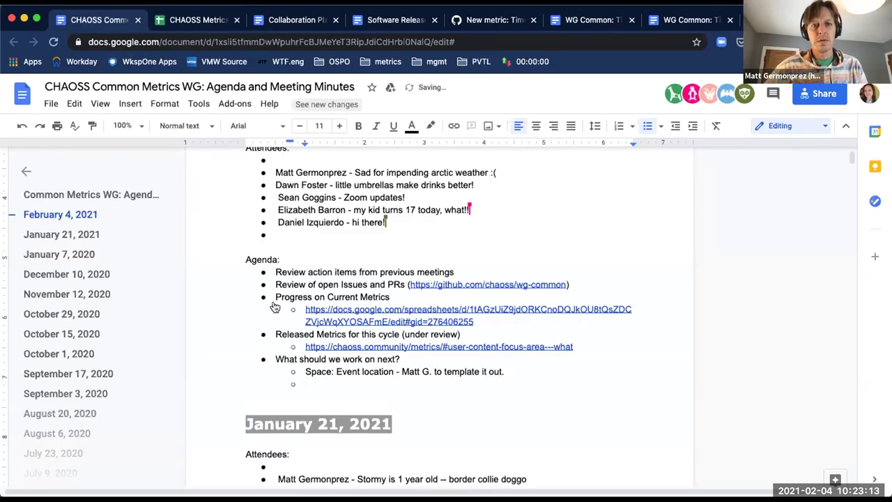
Check the Where: Space metrics in the spreadsheet, and enter "Space: Collaboration platforms:" in the agenda's empty sub-bullet.
{"action": "left_click", "coordinate": [183, 21]}
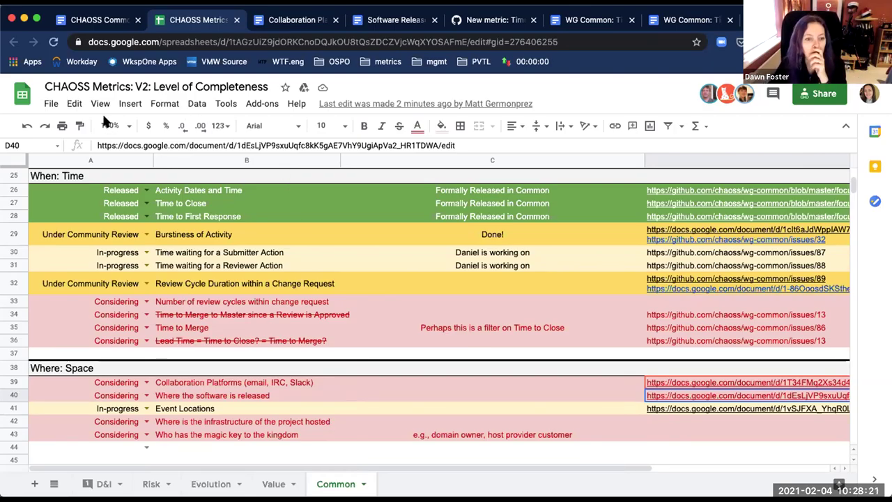
{"action": "left_click", "coordinate": [82, 15]}
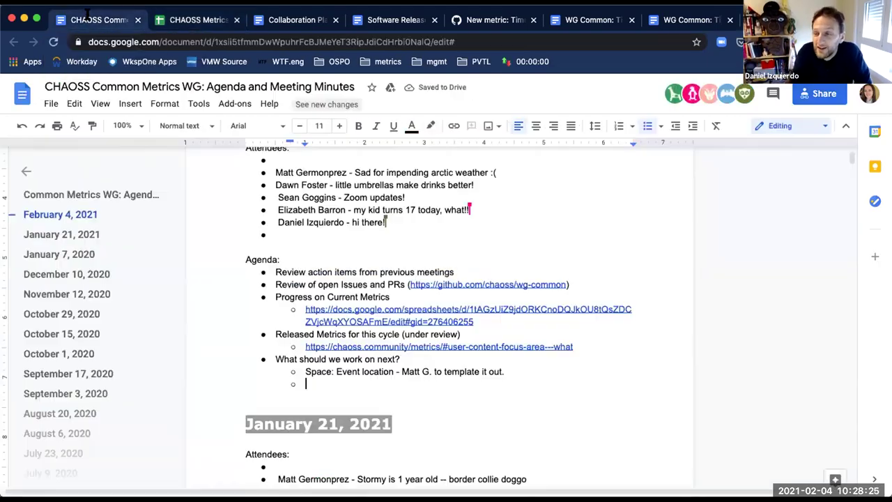
{"action": "type", "text": "Collabo"}
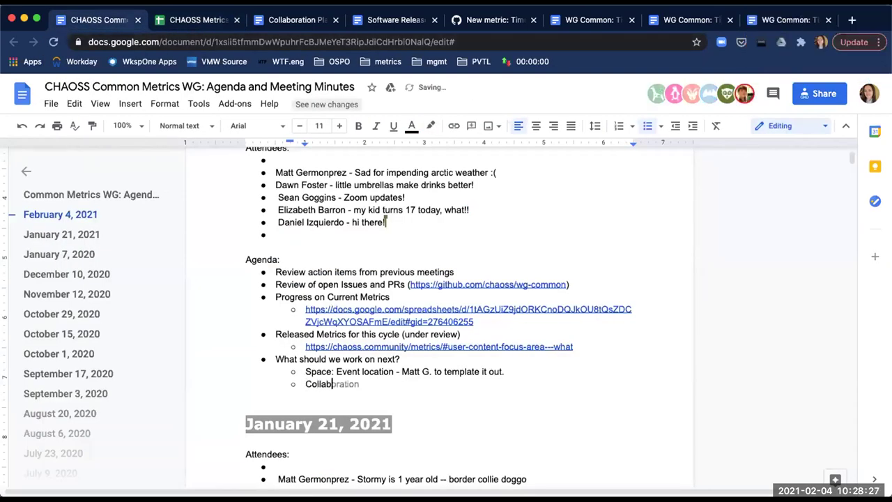
{"action": "type", "text": "ration platform"}
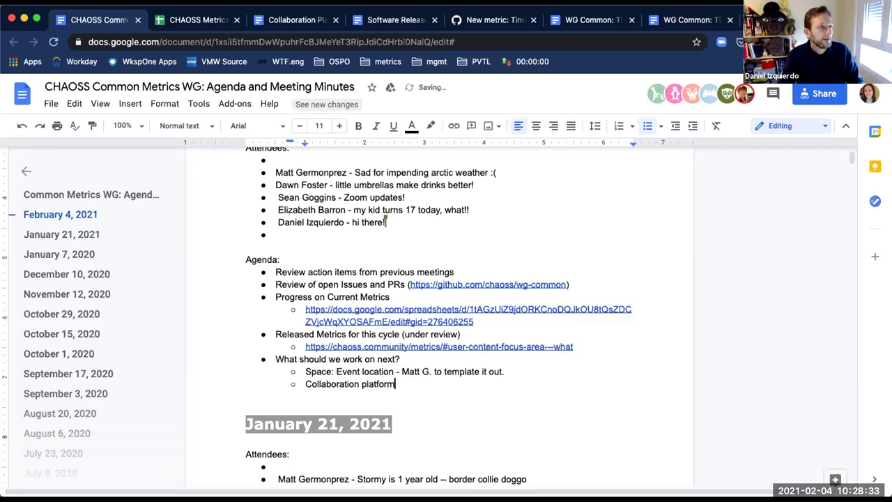
{"action": "type", "text": "s"}
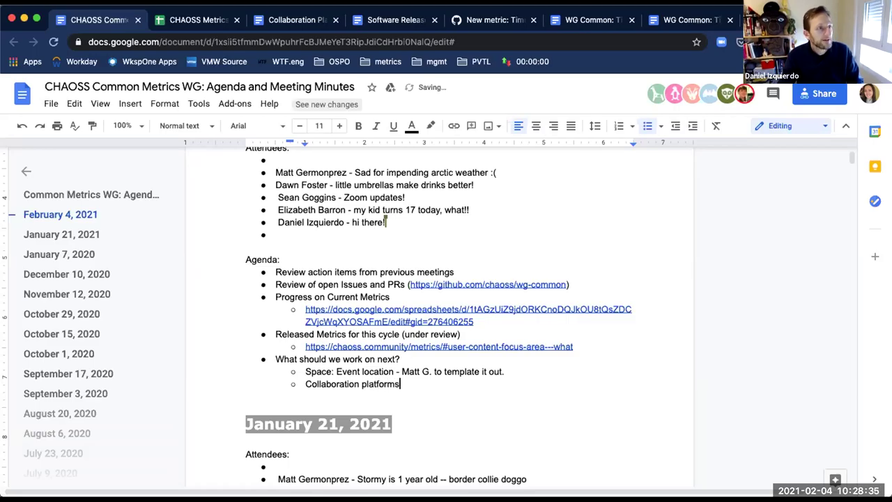
{"action": "type", "text": ":"}
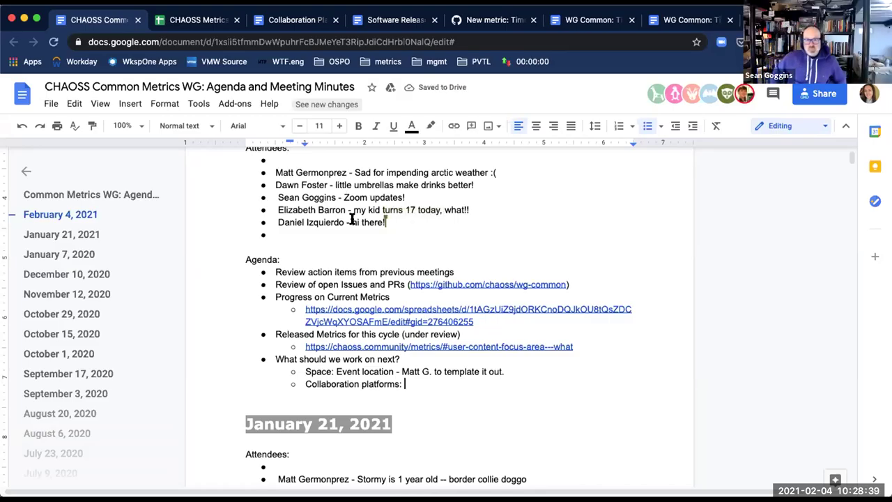
{"action": "left_click", "coordinate": [305, 384]}
{"action": "type", "text": "Space"}
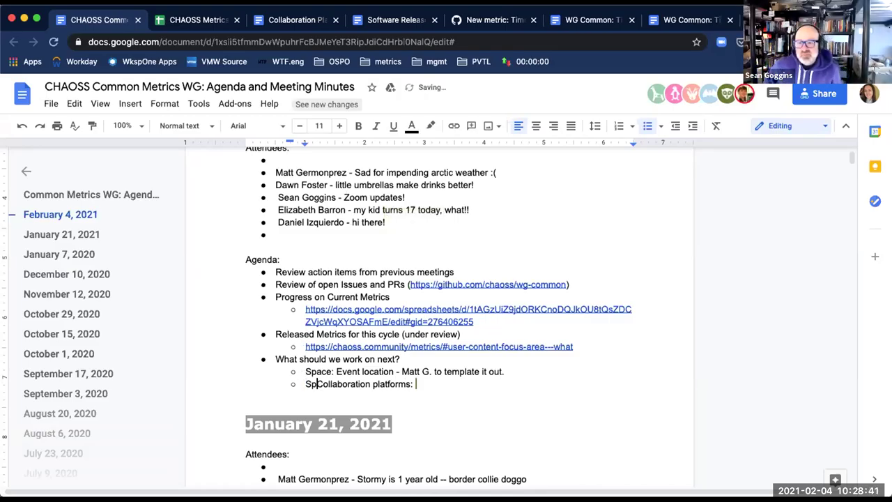
{"action": "type", "text": ":"}
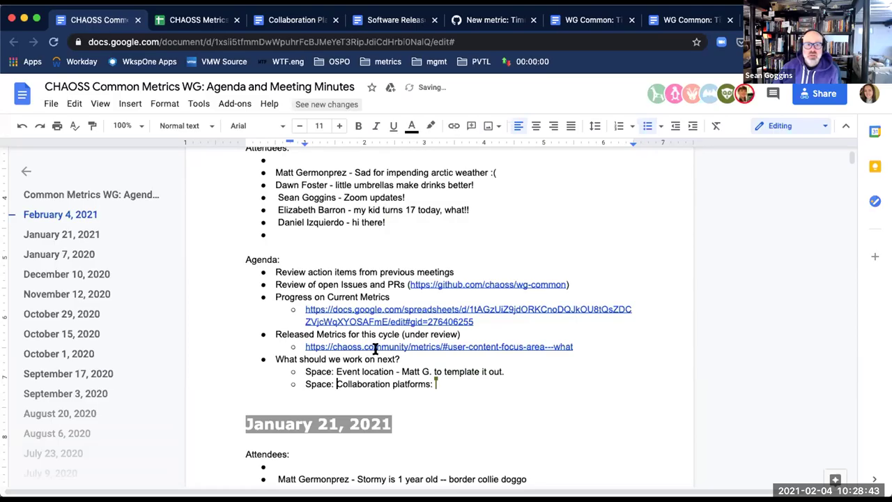
Check the metrics spreadsheet, and look through the Time Waiting for a Reviewer Action document.
{"action": "left_click", "coordinate": [185, 21]}
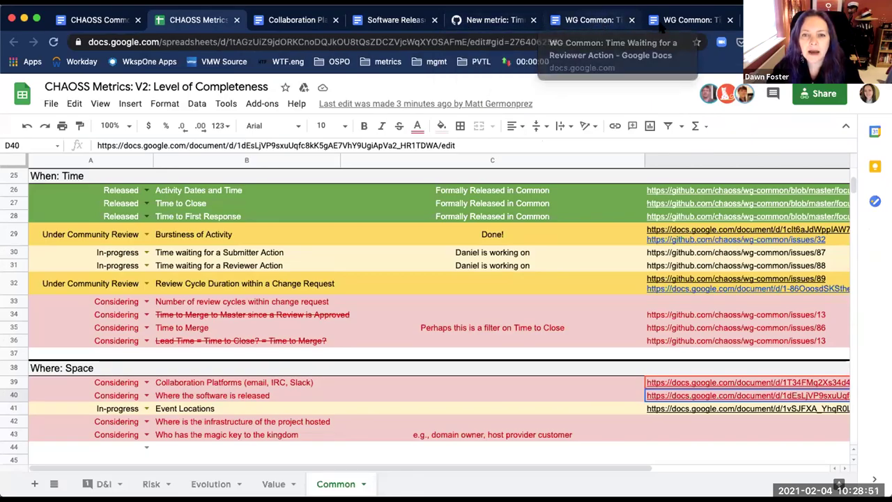
{"action": "left_click", "coordinate": [598, 21]}
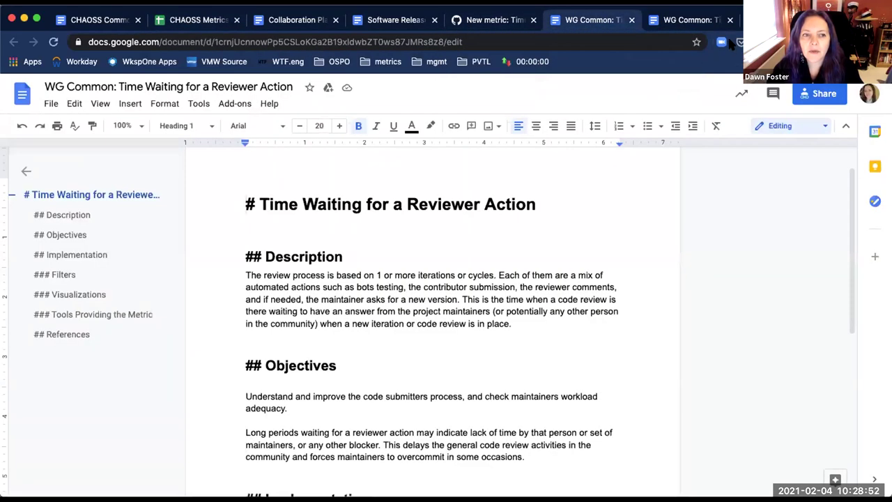
{"action": "scroll", "coordinate": [380, 285], "scroll_direction": "down", "scroll_amount": 2}
{"action": "scroll", "coordinate": [380, 284], "scroll_direction": "down", "scroll_amount": 2}
{"action": "scroll", "coordinate": [378, 283], "scroll_direction": "up", "scroll_amount": 5}
Switch to the Time Waiting for a Submitter Action document, highlight its title text, and examine its sections and comments from Description to References.
{"action": "left_click", "coordinate": [692, 21]}
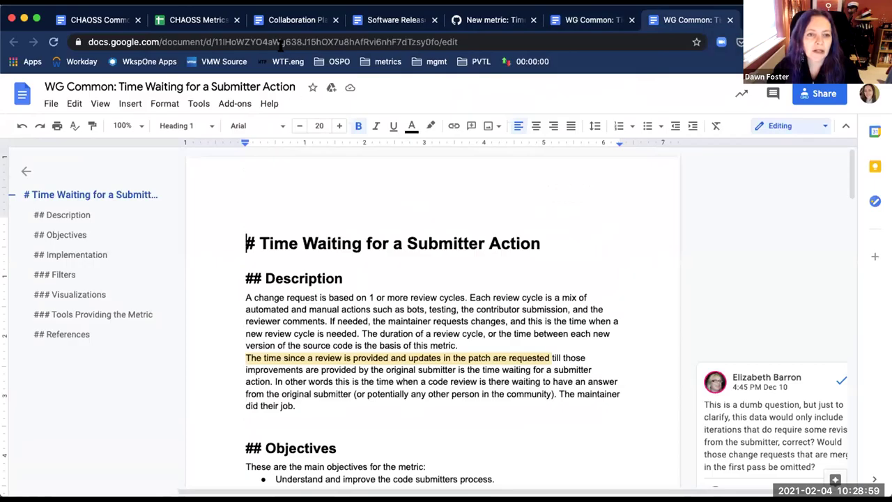
{"action": "left_click", "coordinate": [260, 241]}
{"action": "left_click", "coordinate": [537, 244], "text": "shift"}
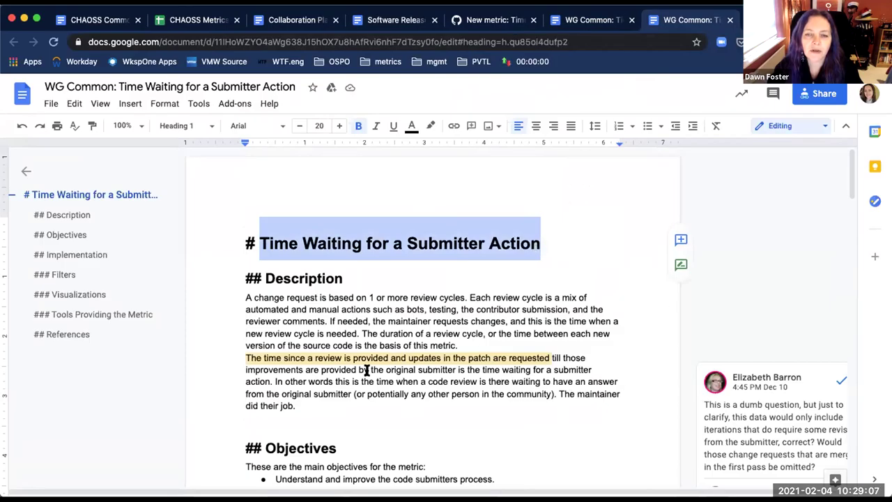
{"action": "scroll", "coordinate": [405, 344], "scroll_direction": "down", "scroll_amount": 1}
{"action": "scroll", "coordinate": [405, 344], "scroll_direction": "down", "scroll_amount": 5}
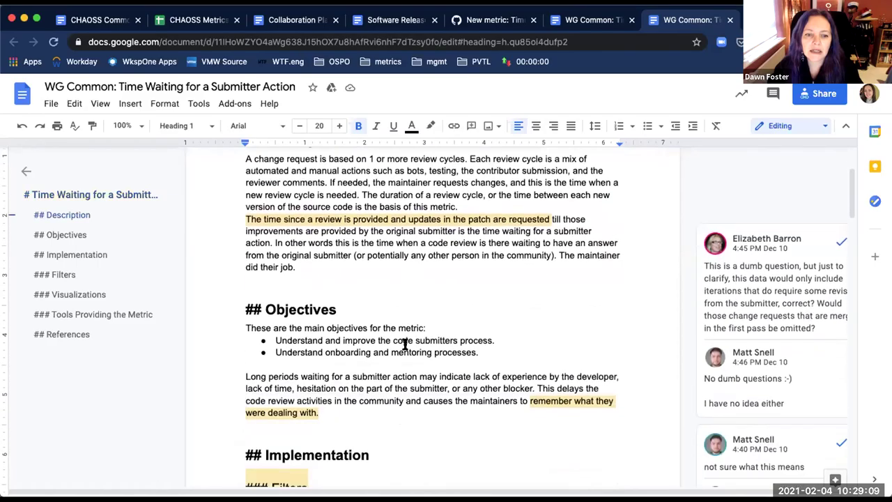
{"action": "scroll", "coordinate": [405, 343], "scroll_direction": "down", "scroll_amount": 7}
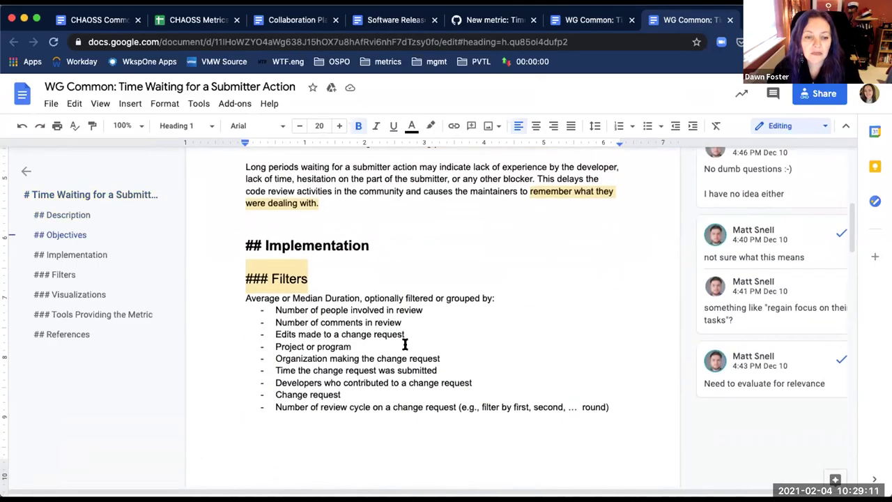
{"action": "scroll", "coordinate": [405, 343], "scroll_direction": "down", "scroll_amount": 1}
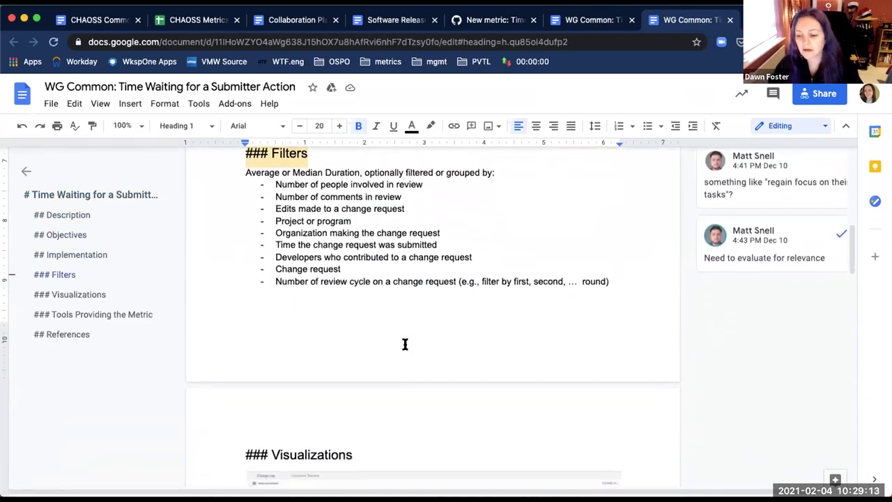
{"action": "scroll", "coordinate": [405, 343], "scroll_direction": "down", "scroll_amount": 2}
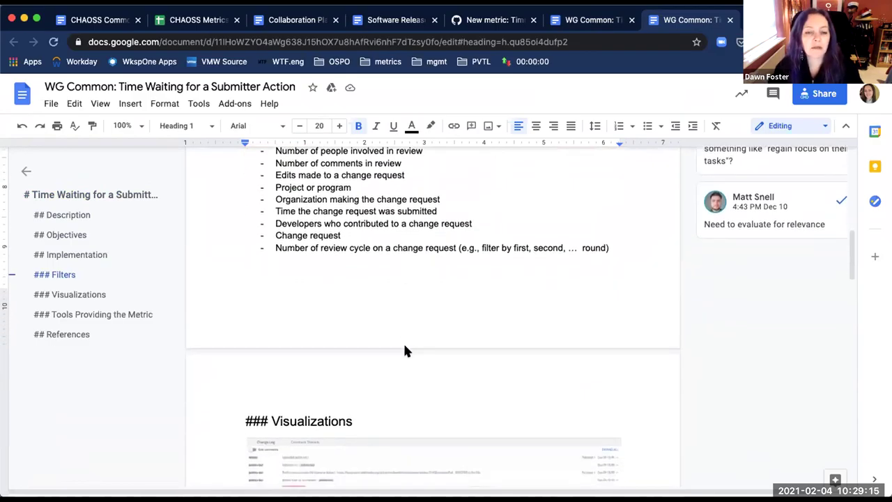
{"action": "scroll", "coordinate": [405, 344], "scroll_direction": "down", "scroll_amount": 2}
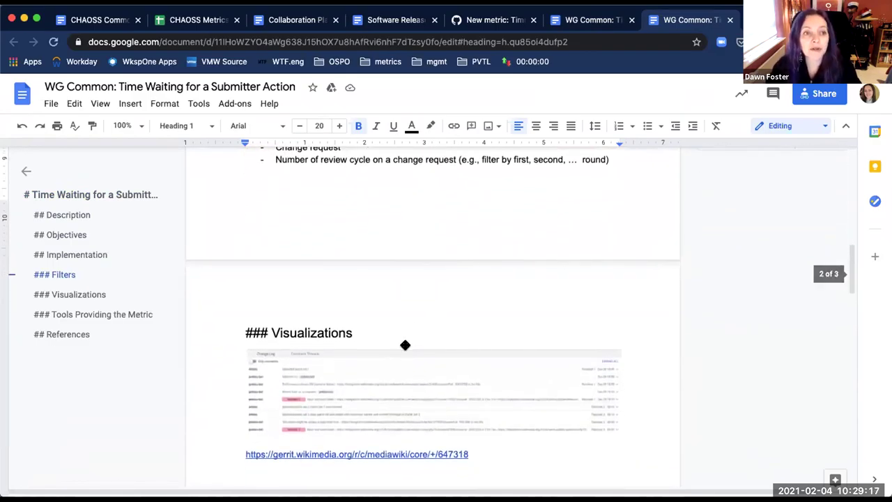
{"action": "scroll", "coordinate": [405, 345], "scroll_direction": "down", "scroll_amount": 6}
{"action": "scroll", "coordinate": [405, 345], "scroll_direction": "down", "scroll_amount": 9}
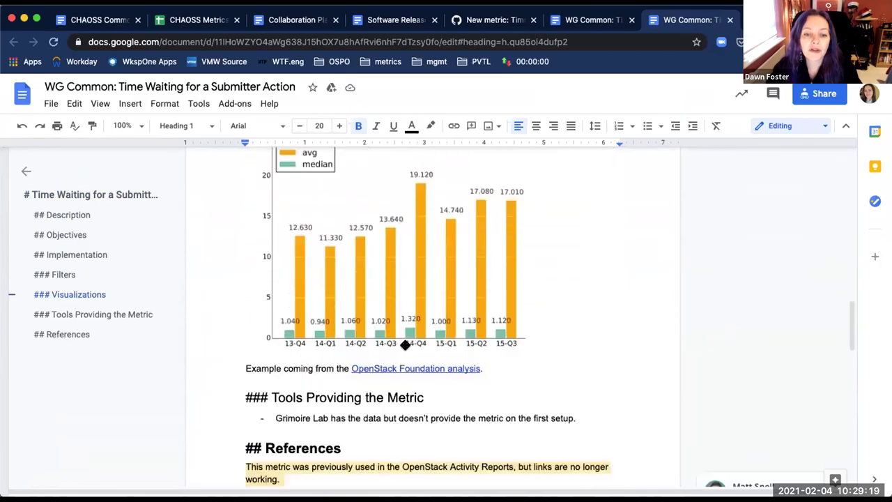
{"action": "scroll", "coordinate": [405, 344], "scroll_direction": "up", "scroll_amount": 20}
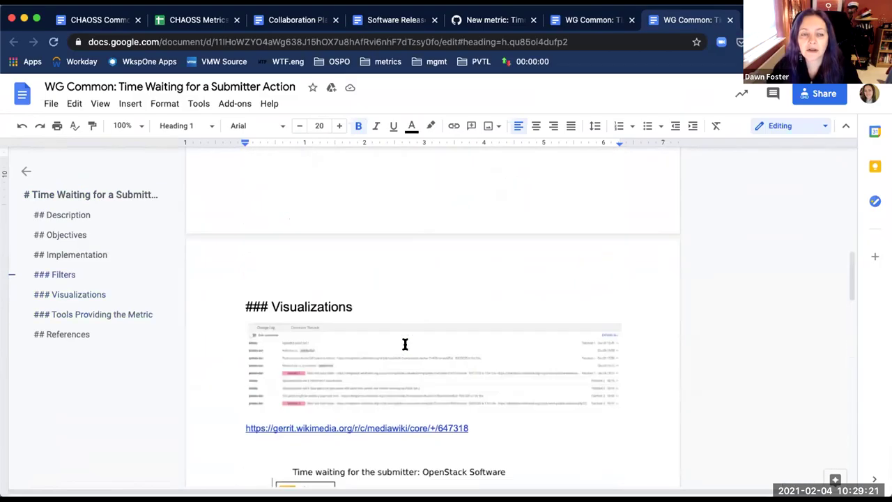